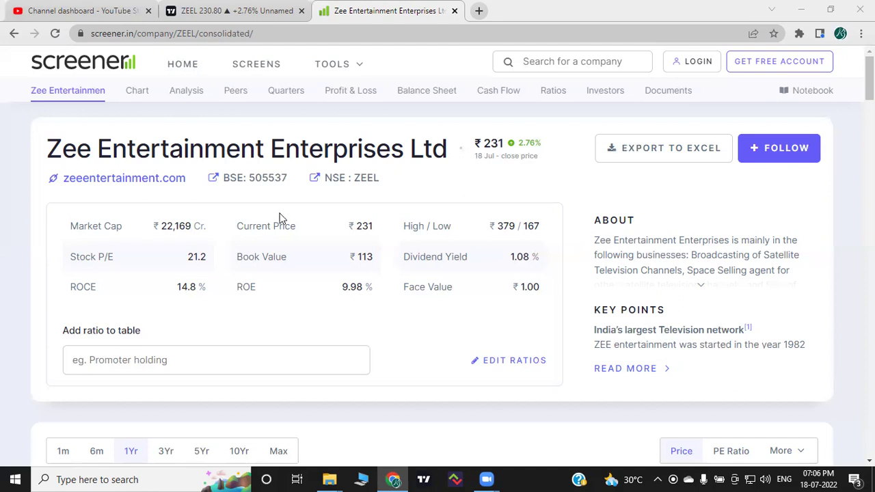
# Scroll through ZEEL's Peers, Quarters and shareholding sections on Screener.in, noting promoter holding falling to 3.99%.
pyautogui.scroll(-6, 336, 225)
pyautogui.scroll(-10, 334, 254)
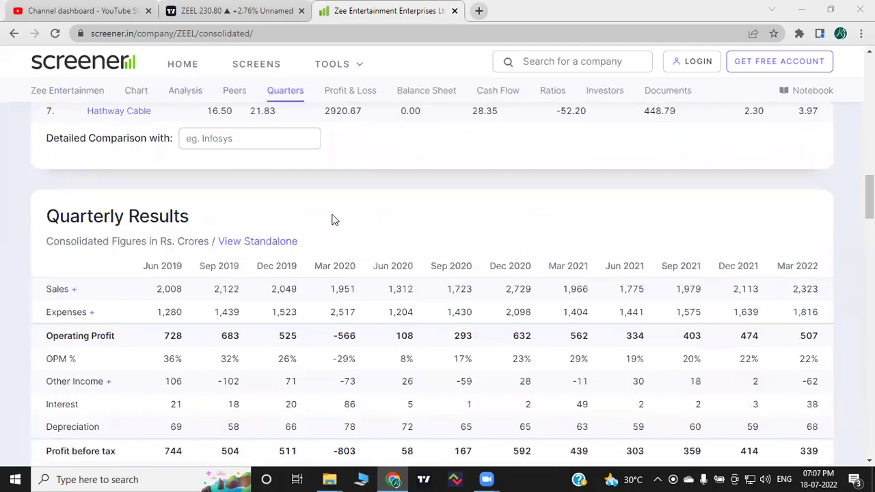
pyautogui.scroll(5, 370, 219)
pyautogui.scroll(-1, 465, 213)
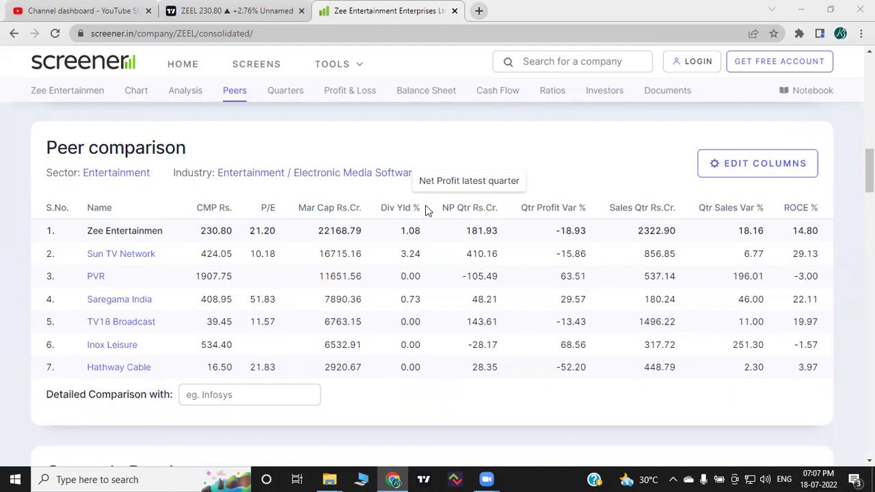
pyautogui.scroll(-4, 459, 184)
pyautogui.scroll(-20, 460, 182)
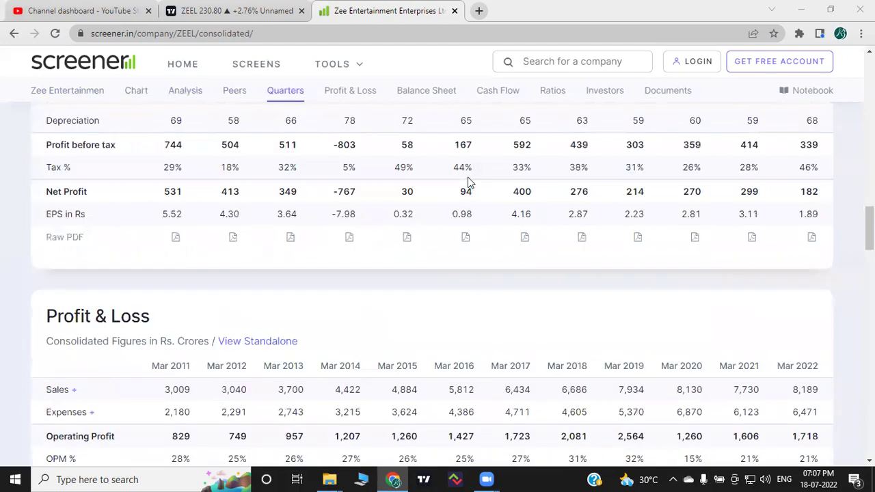
pyautogui.scroll(-11, 468, 173)
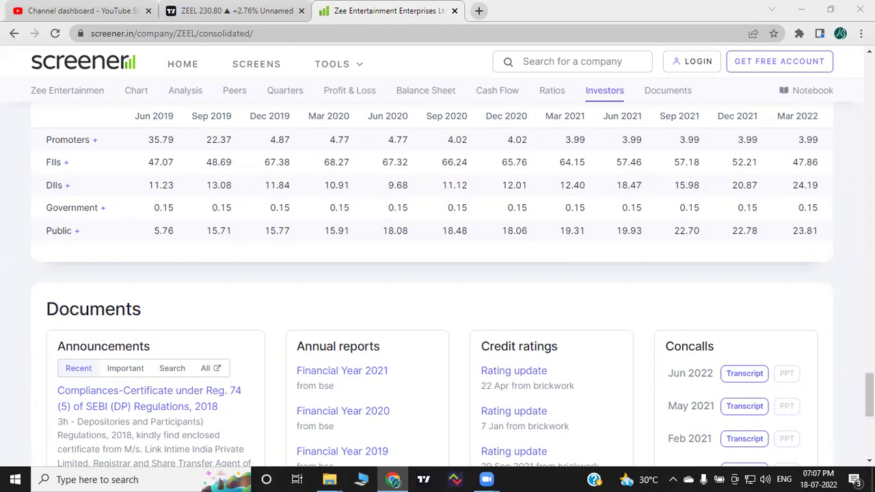
# Switch to the ZEEL TradingView chart and zoom out to earlier price history.
pyautogui.click(250, 9)
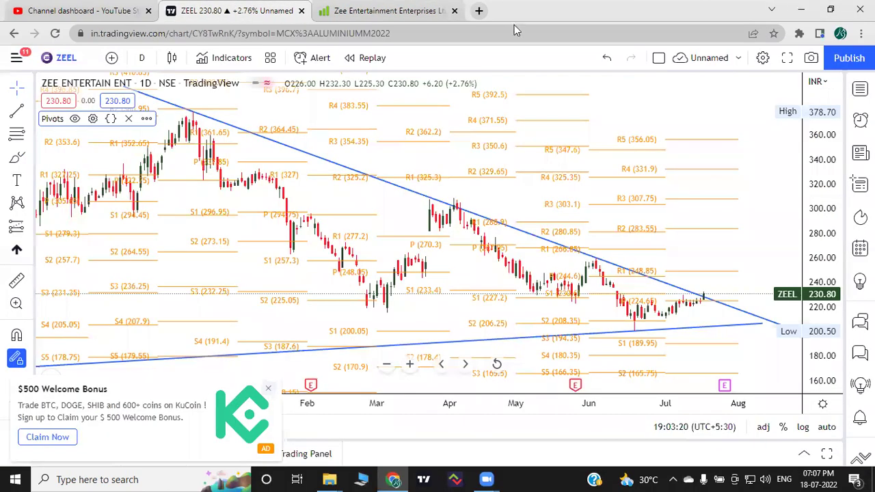
pyautogui.scroll(-4, 684, 152)
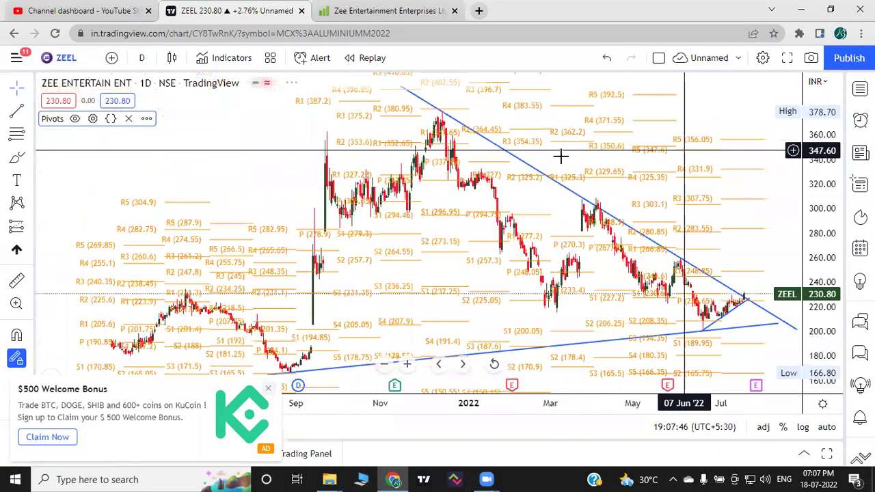
pyautogui.scroll(-3, 396, 153)
pyautogui.scroll(-6, 422, 172)
pyautogui.scroll(5, 467, 203)
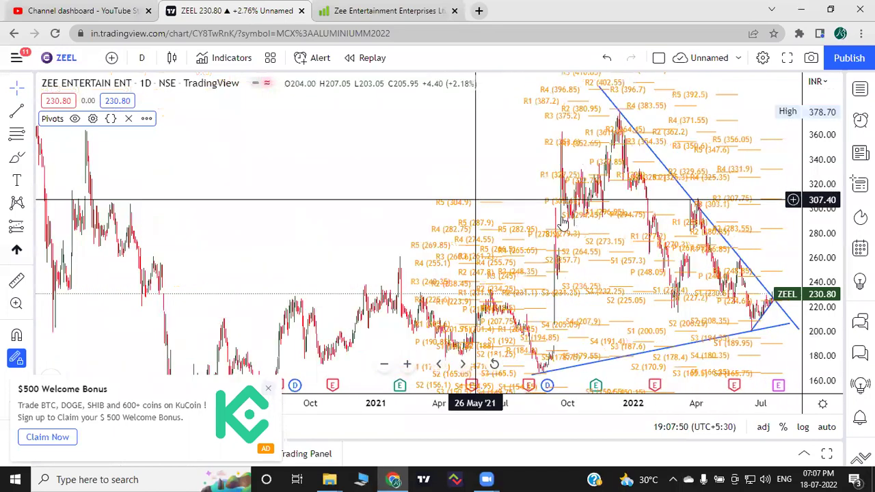
pyautogui.scroll(4, 588, 226)
pyautogui.moveTo(597, 288); pyautogui.dragTo(677, 327)
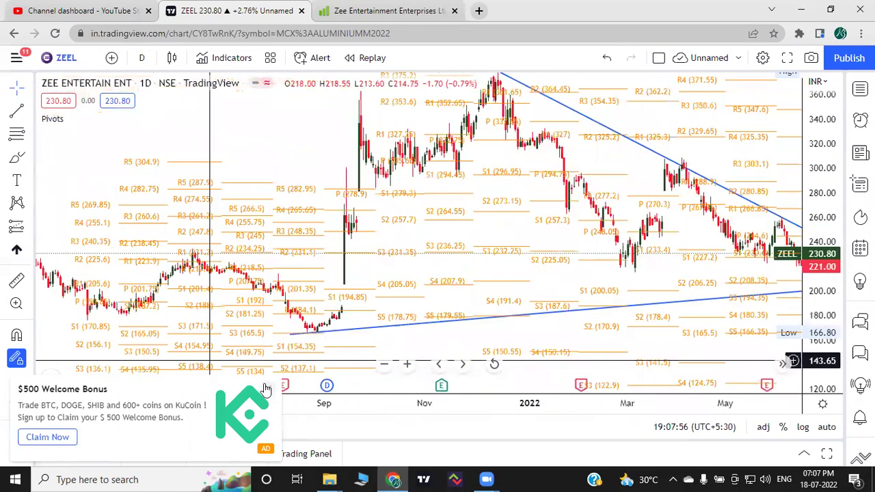
# Close the chart advertisement and its Go ad-free popup.
pyautogui.click(266, 388)
pyautogui.click(642, 87)
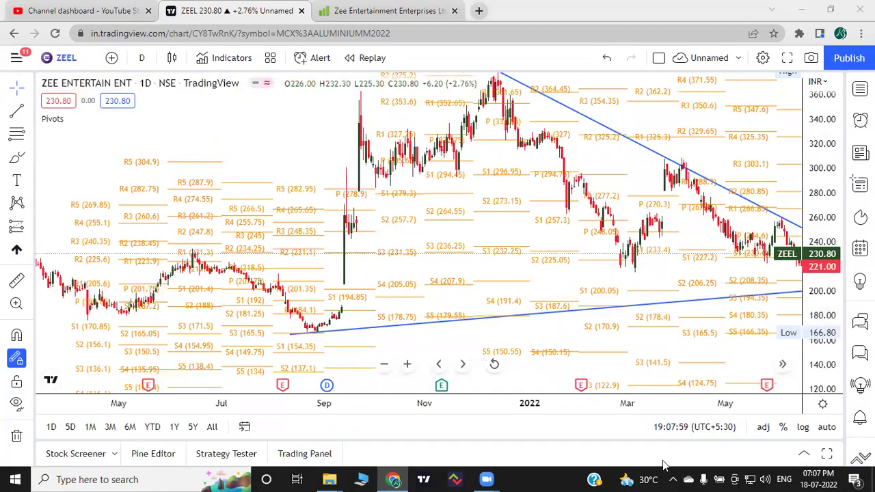
pyautogui.scroll(-4, 734, 310)
pyautogui.moveTo(625, 170); pyautogui.dragTo(606, 279)
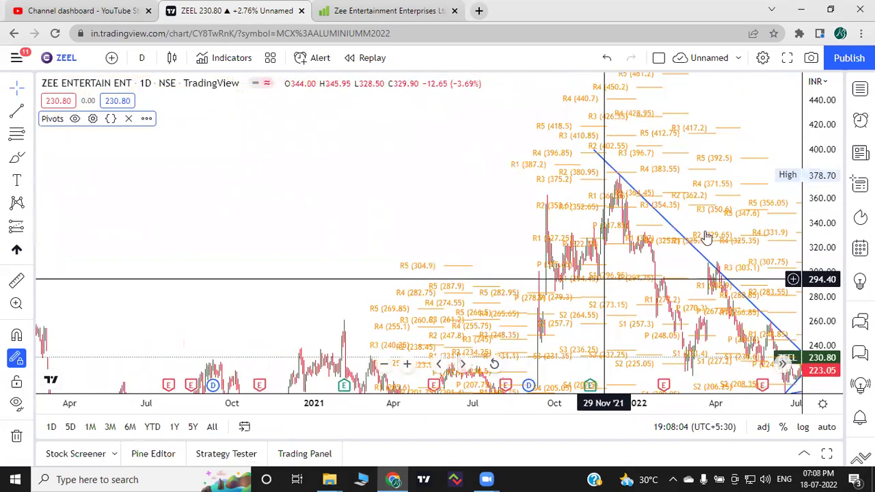
pyautogui.scroll(2, 706, 237)
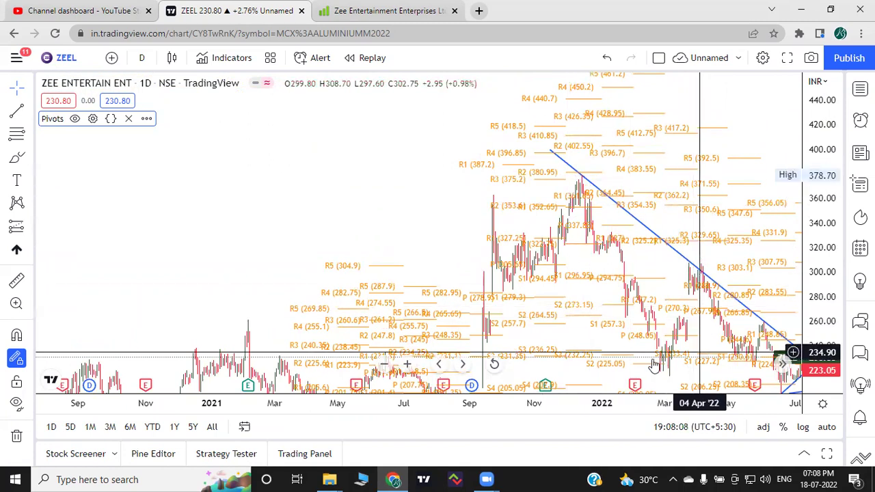
# Frame the Feb–Aug 2022 daily candles around the converging blue trendlines.
pyautogui.moveTo(567, 342); pyautogui.dragTo(658, 177)
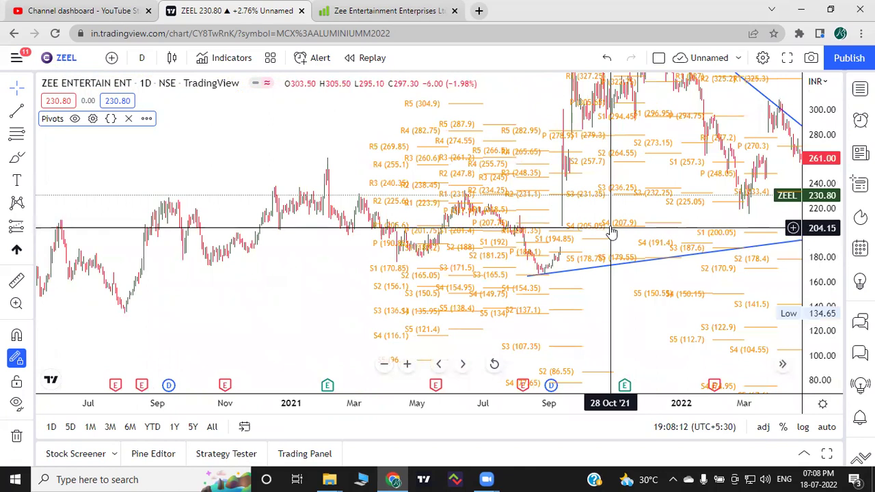
pyautogui.moveTo(548, 210); pyautogui.dragTo(403, 254)
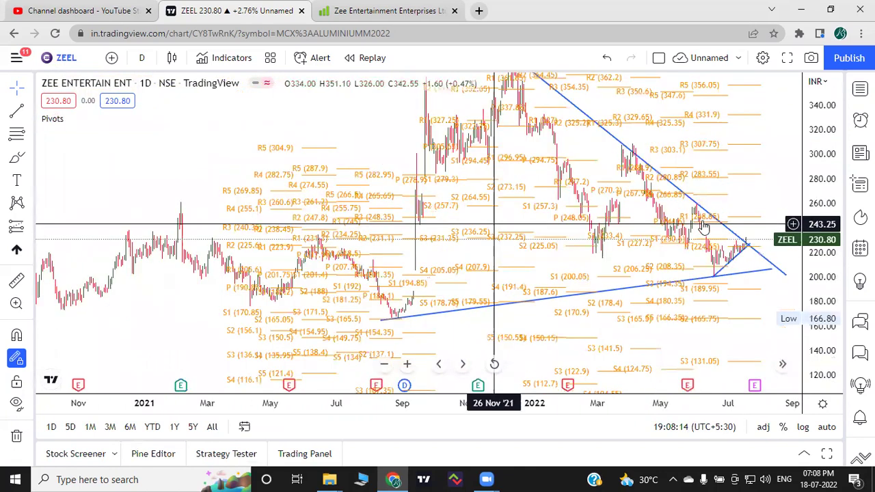
pyautogui.scroll(5, 716, 218)
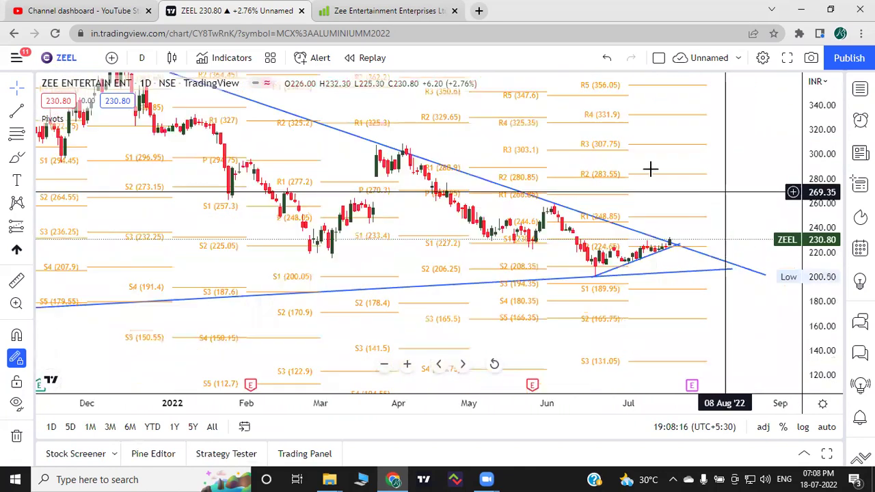
pyautogui.scroll(-2, 604, 151)
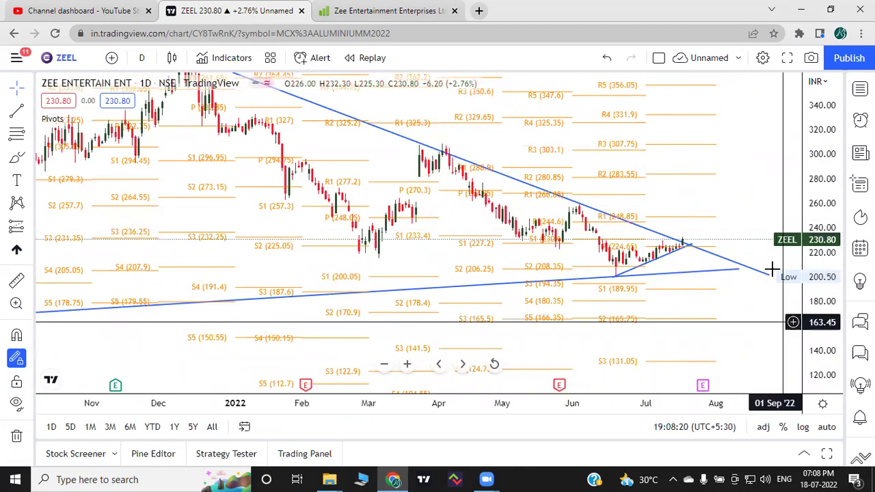
pyautogui.scroll(3, 832, 299)
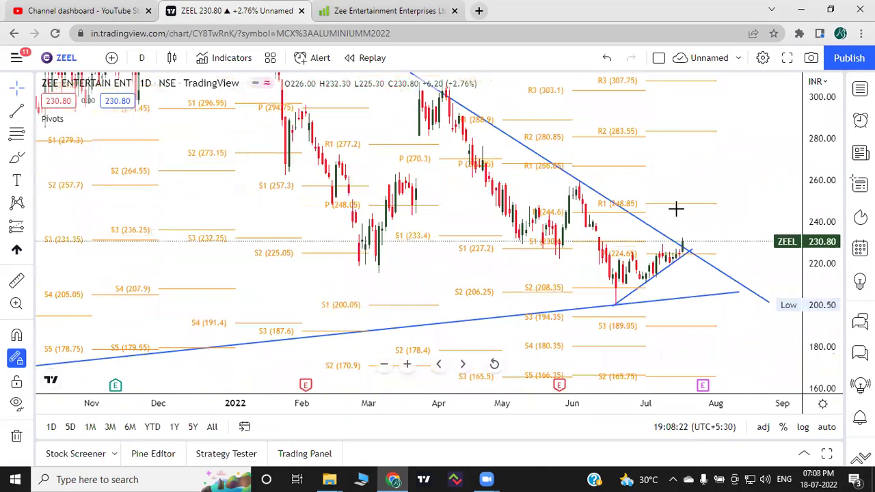
pyautogui.scroll(4, 677, 219)
pyautogui.moveTo(664, 219); pyautogui.dragTo(728, 153)
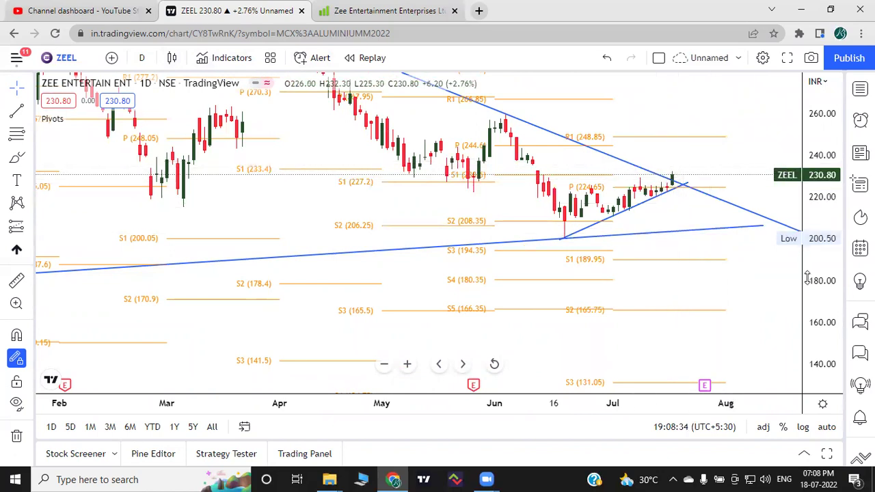
# Draw a cyan brush loop around the July candles breaking above the descending trendline.
pyautogui.moveTo(832, 249); pyautogui.dragTo(758, 113)
pyautogui.scroll(5, 757, 112)
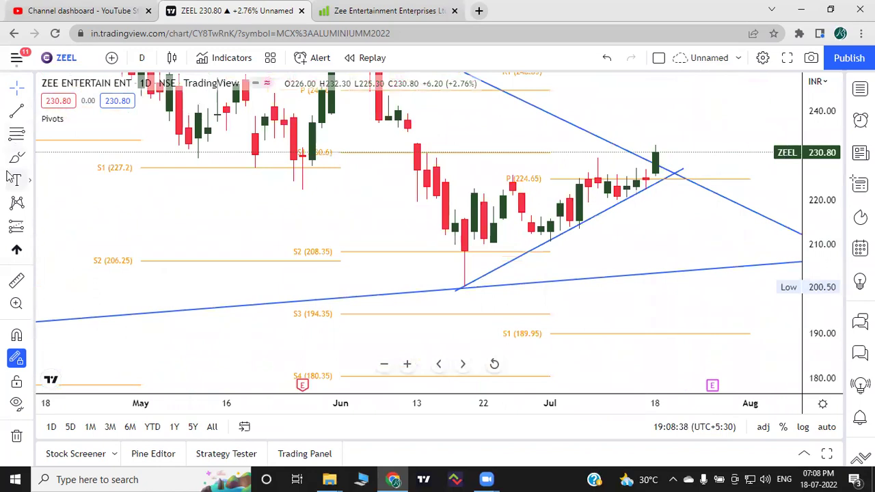
pyautogui.moveTo(626, 142)
pyautogui.mouseDown()
pyautogui.moveTo(690, 185)
pyautogui.moveTo(636, 139)
pyautogui.mouseUp()
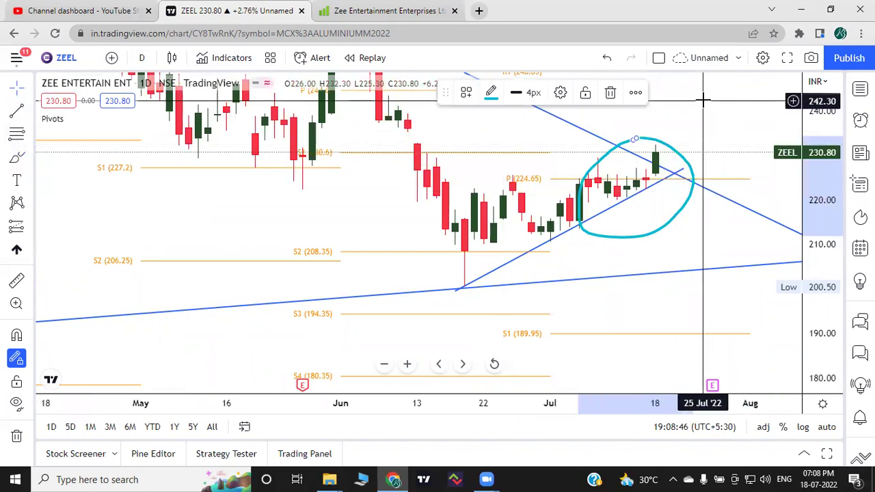
pyautogui.moveTo(713, 145); pyautogui.dragTo(714, 235)
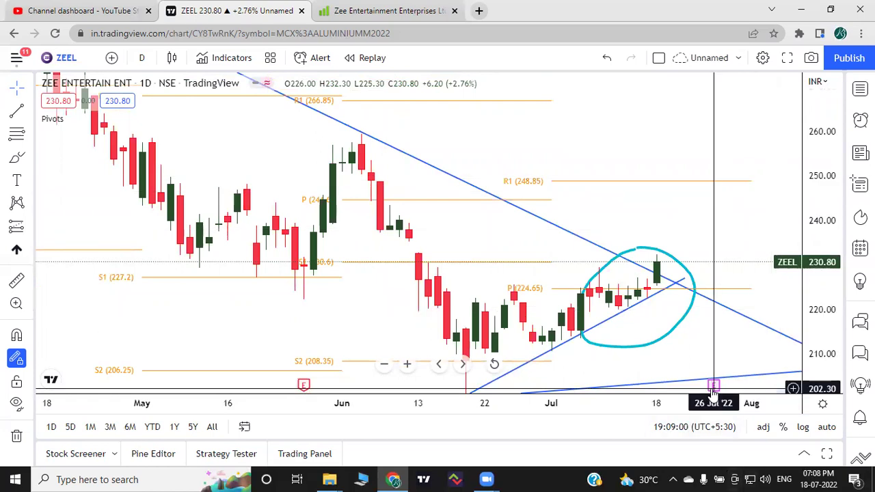
pyautogui.moveTo(714, 387)
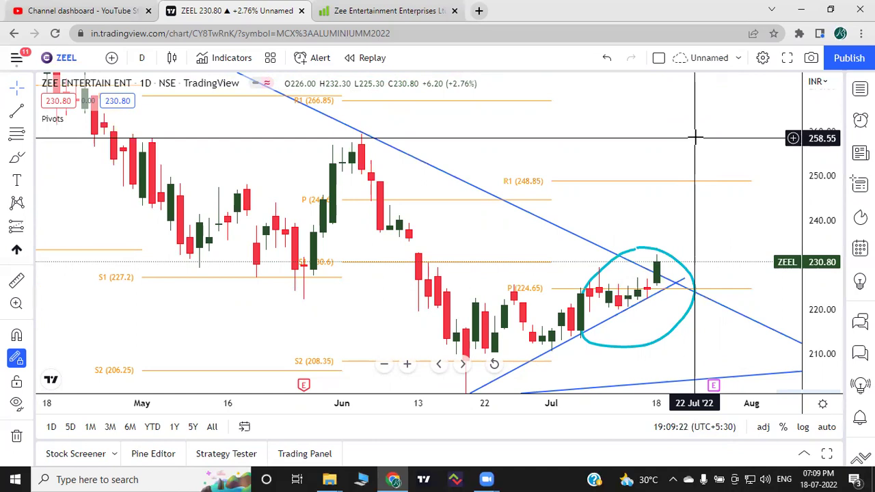
pyautogui.moveTo(653, 138); pyautogui.dragTo(668, 305)
pyautogui.moveTo(811, 211); pyautogui.dragTo(823, 268)
pyautogui.moveTo(678, 151); pyautogui.dragTo(709, 135)
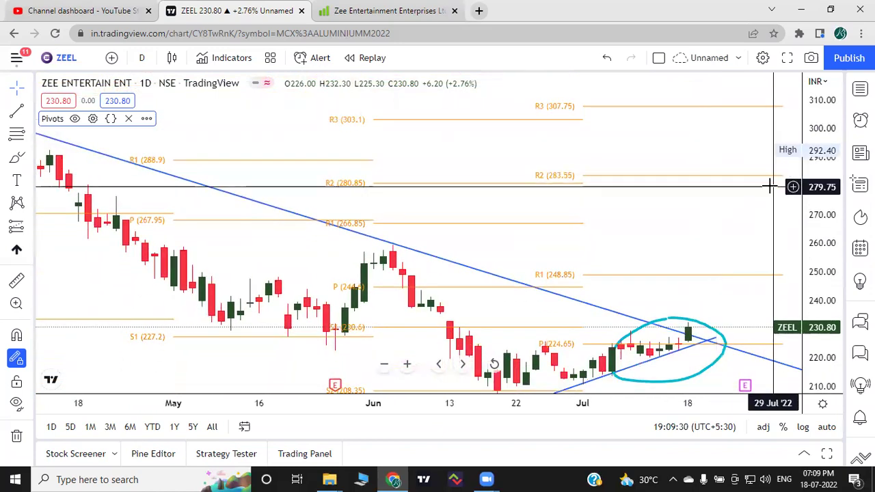
pyautogui.scroll(-2, 756, 226)
pyautogui.scroll(3, 759, 258)
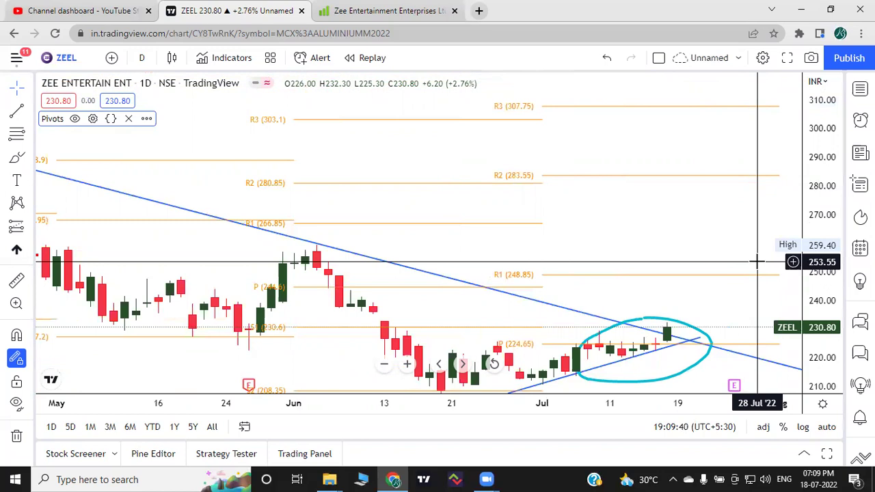
pyautogui.moveTo(750, 240); pyautogui.dragTo(749, 181)
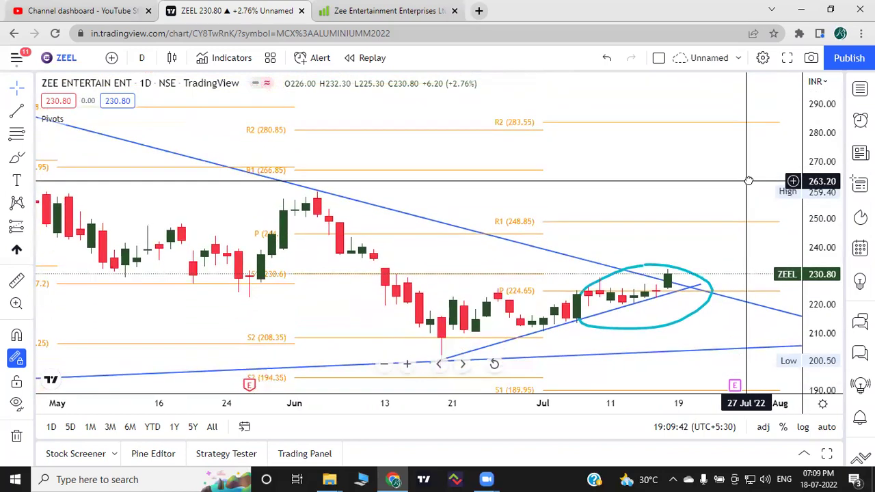